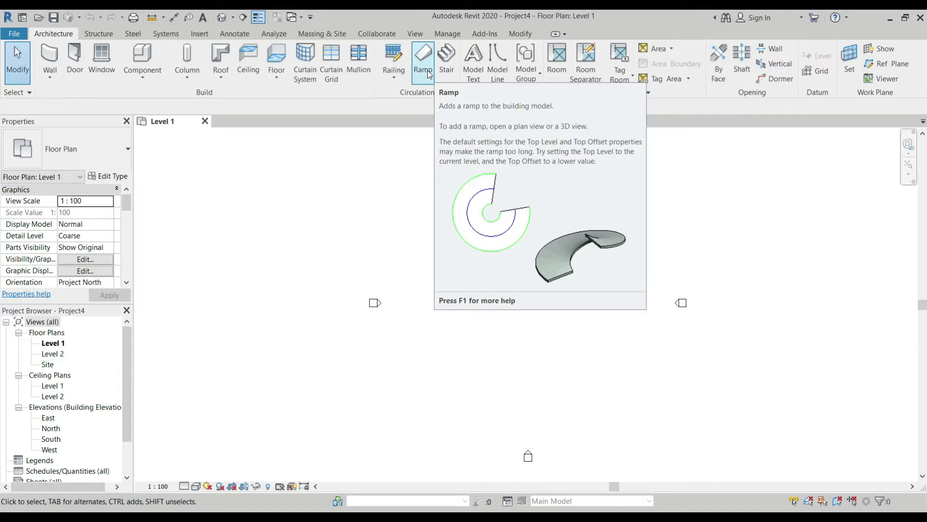
Step: Start a ramp sketch and draw the first 12000 mm run, leaving 36000 mm remaining
{"action": "left_click", "coordinate": [428, 73]}
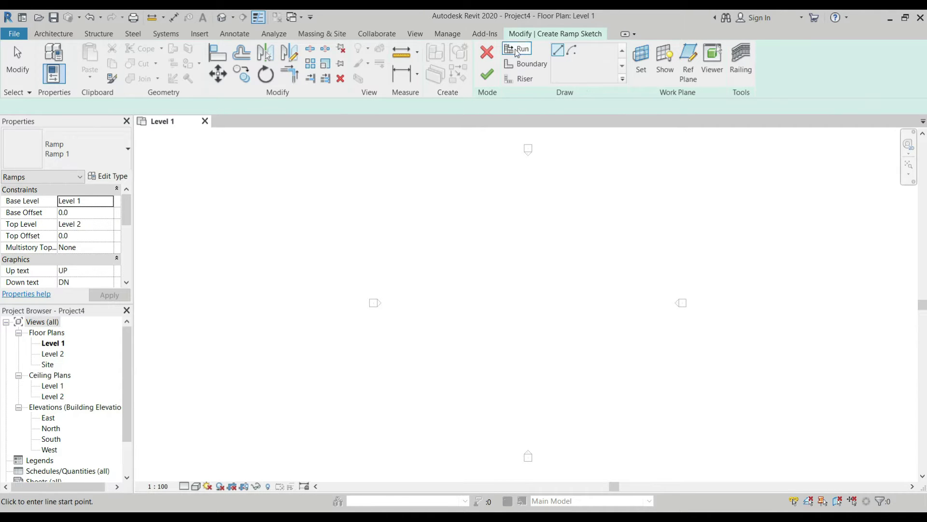
{"action": "key", "text": "Escape"}
{"action": "left_click", "coordinate": [446, 248]}
{"action": "scroll", "coordinate": [506, 249], "scroll_direction": "up", "scroll_amount": 3}
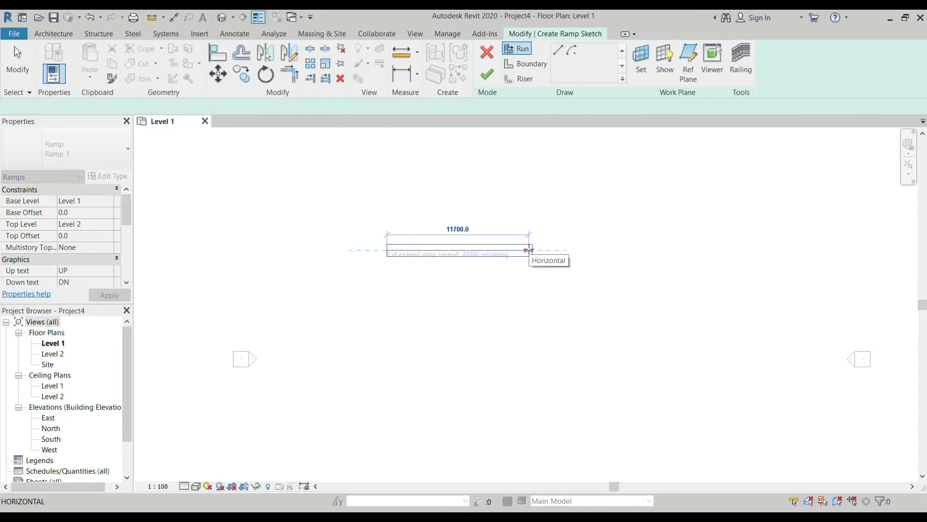
{"action": "left_click", "coordinate": [536, 249]}
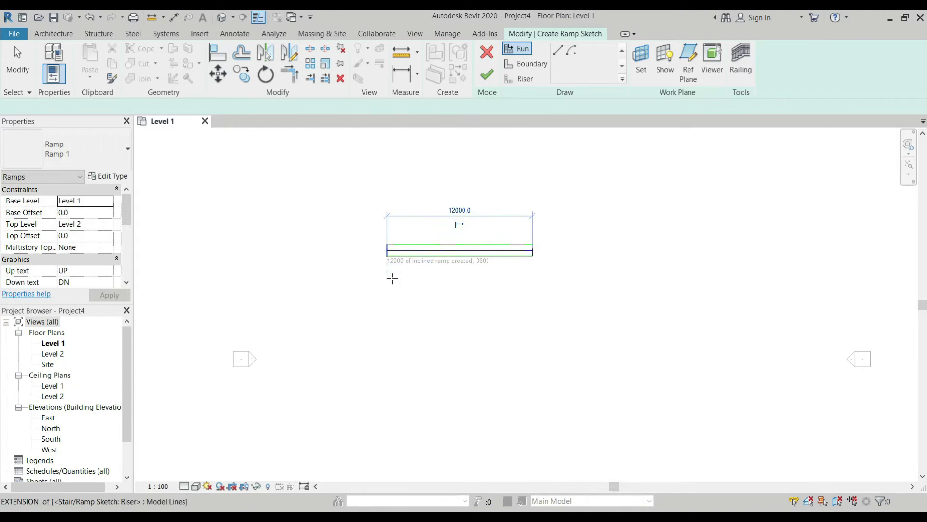
{"action": "scroll", "coordinate": [399, 269], "scroll_direction": "up", "scroll_amount": 2}
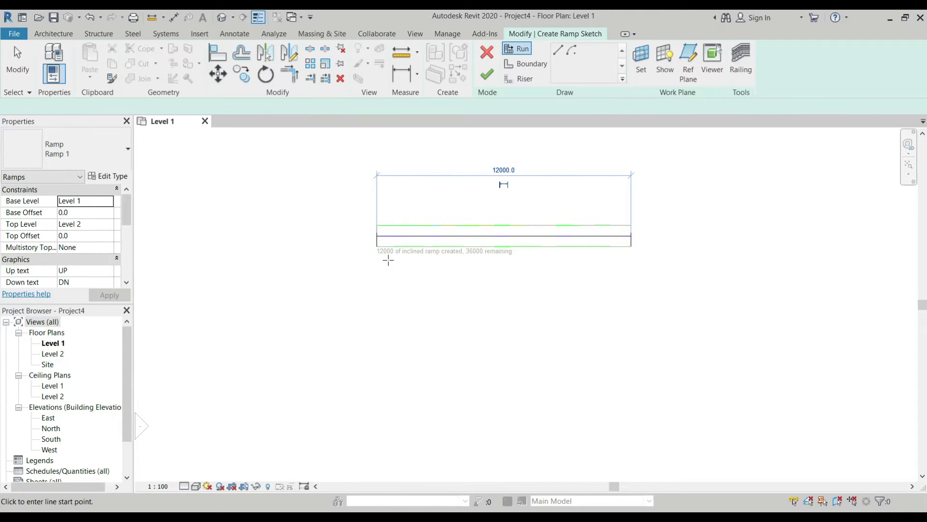
{"action": "scroll", "coordinate": [388, 260], "scroll_direction": "up", "scroll_amount": 2}
{"action": "scroll", "coordinate": [388, 260], "scroll_direction": "down", "scroll_amount": 1}
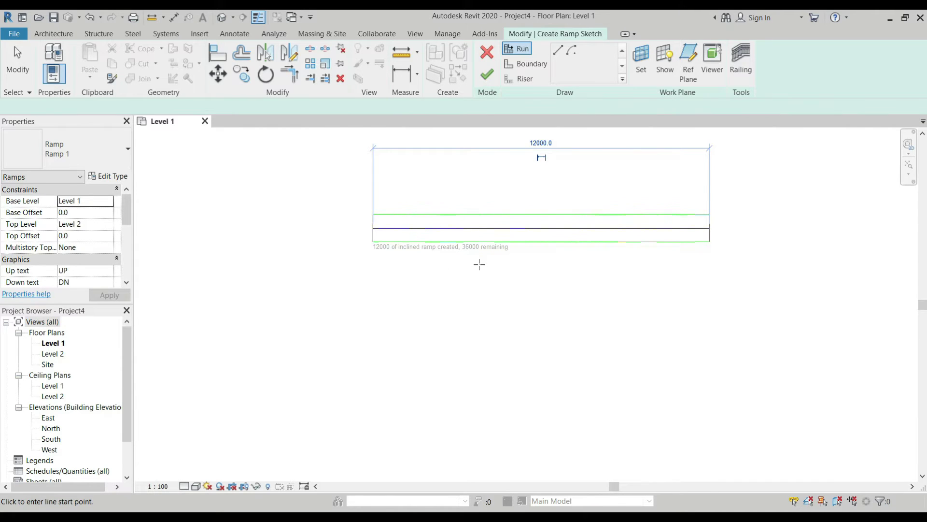
Step: Draw a second 12000 mm run leftward below the first, joined by an automatic landing
{"action": "middle_click_drag", "start_coordinate": [376, 220], "coordinate": [383, 232]}
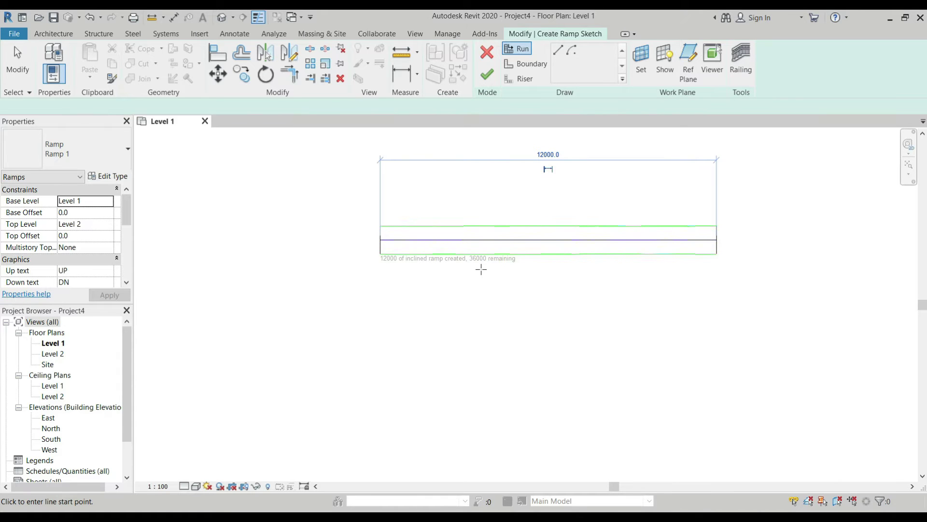
{"action": "left_click", "coordinate": [716, 289]}
{"action": "left_click", "coordinate": [363, 283]}
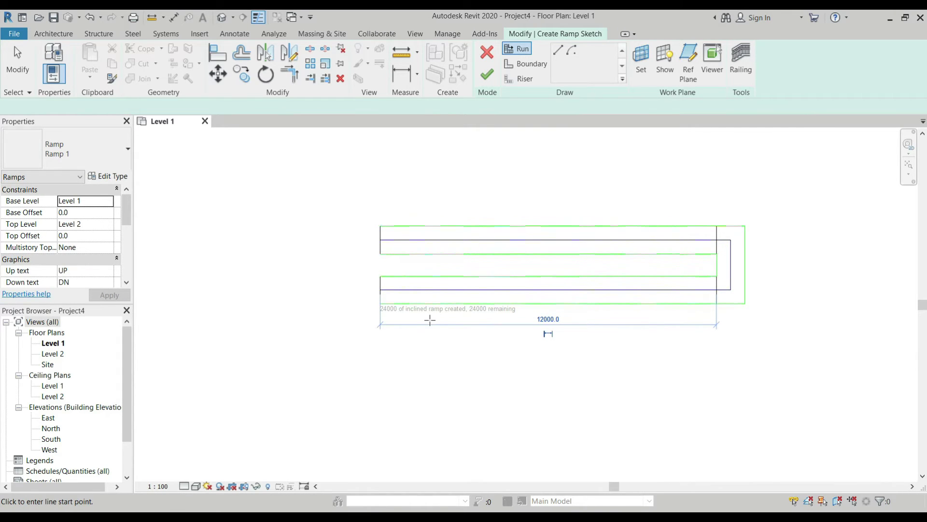
{"action": "scroll", "coordinate": [430, 320], "scroll_direction": "up", "scroll_amount": 2}
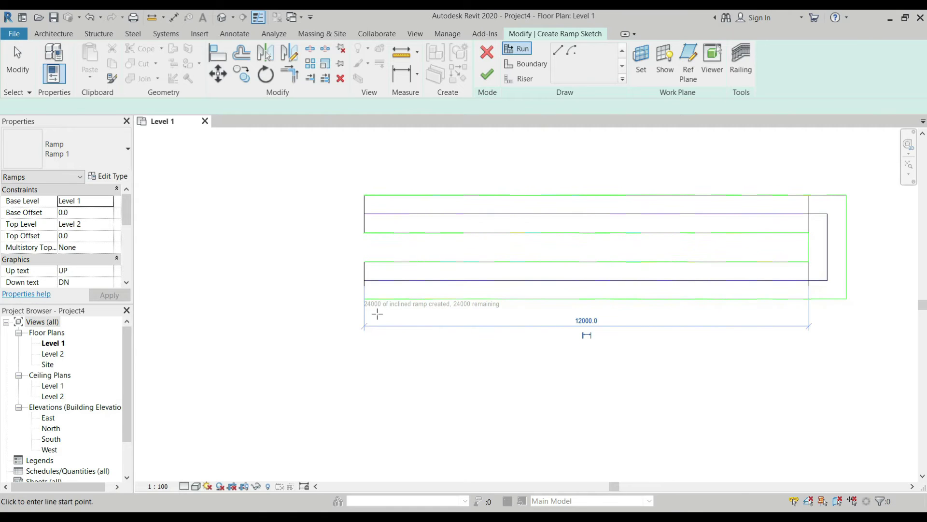
Step: Sketch the third and fourth runs, leaving 1200 of inclined ramp remaining
{"action": "left_click", "coordinate": [365, 377]}
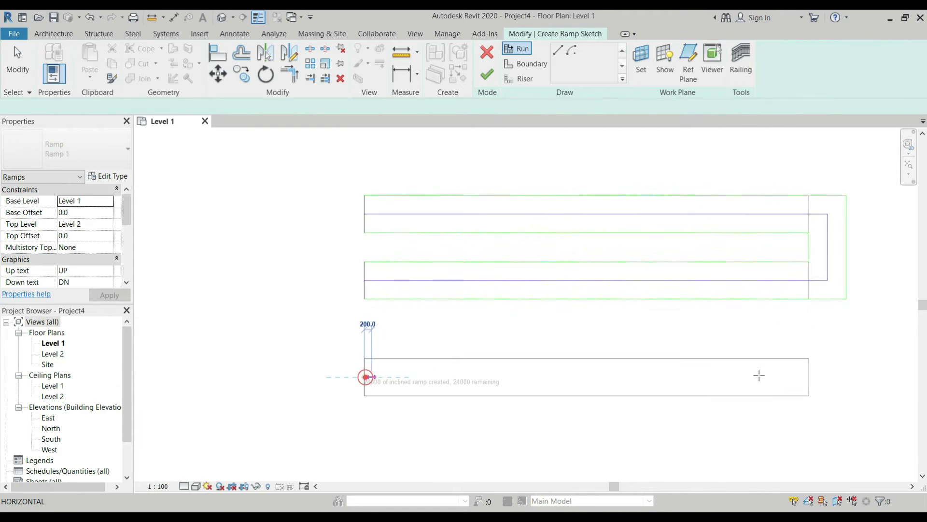
{"action": "left_click", "coordinate": [827, 371]}
{"action": "scroll", "coordinate": [599, 319], "scroll_direction": "down", "scroll_amount": 2}
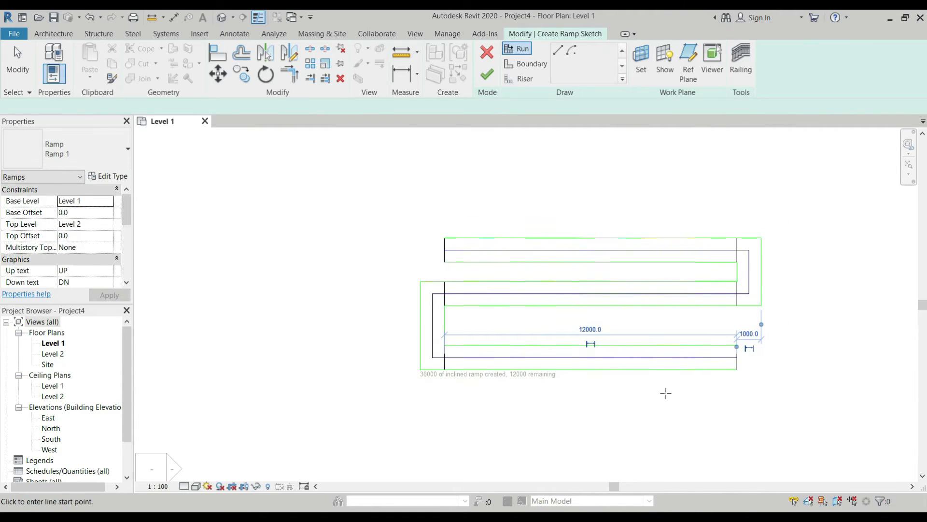
{"action": "scroll", "coordinate": [720, 395], "scroll_direction": "up", "scroll_amount": 2}
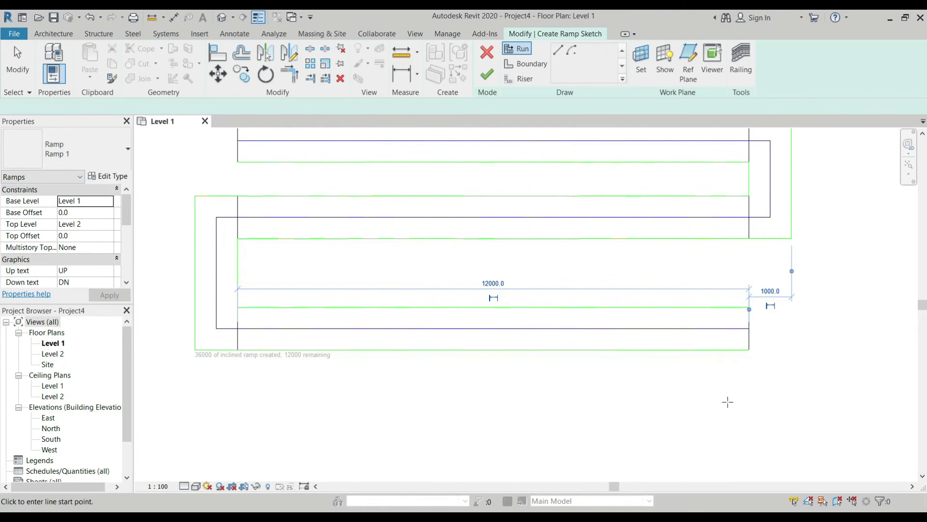
{"action": "left_click", "coordinate": [749, 411]}
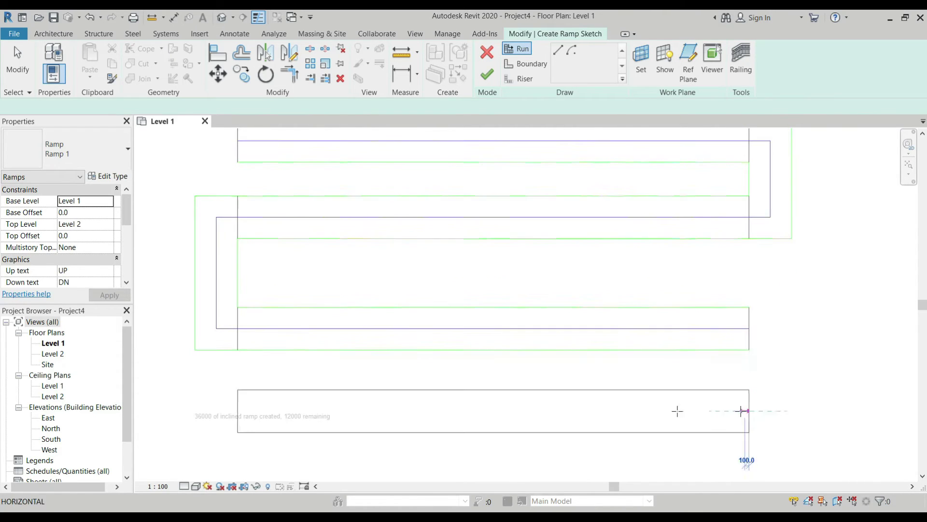
{"action": "left_click", "coordinate": [291, 411]}
{"action": "scroll", "coordinate": [466, 380], "scroll_direction": "down", "scroll_amount": 3}
{"action": "scroll", "coordinate": [453, 400], "scroll_direction": "up", "scroll_amount": 2}
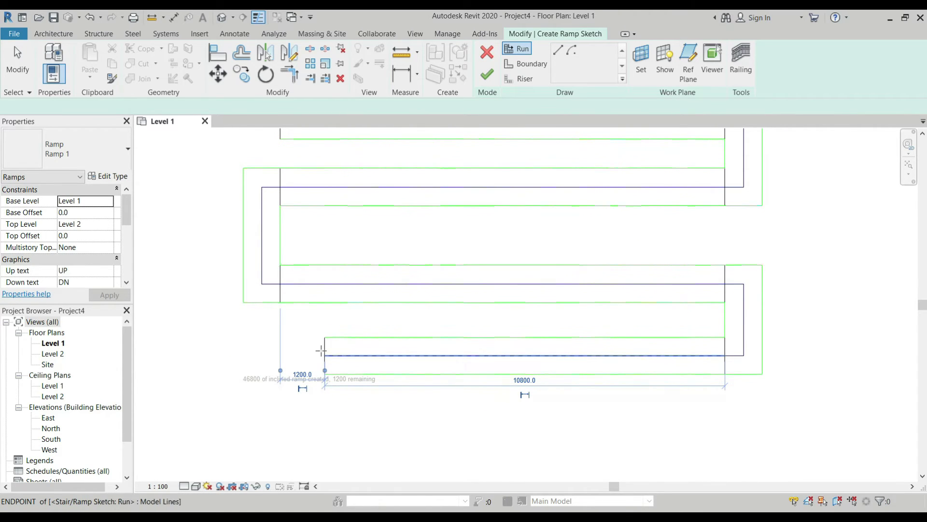
Step: Add the final short run with the remaining length, reaching 0 remaining
{"action": "left_click", "coordinate": [277, 413]}
{"action": "left_click", "coordinate": [497, 408]}
{"action": "scroll", "coordinate": [338, 399], "scroll_direction": "up", "scroll_amount": 3}
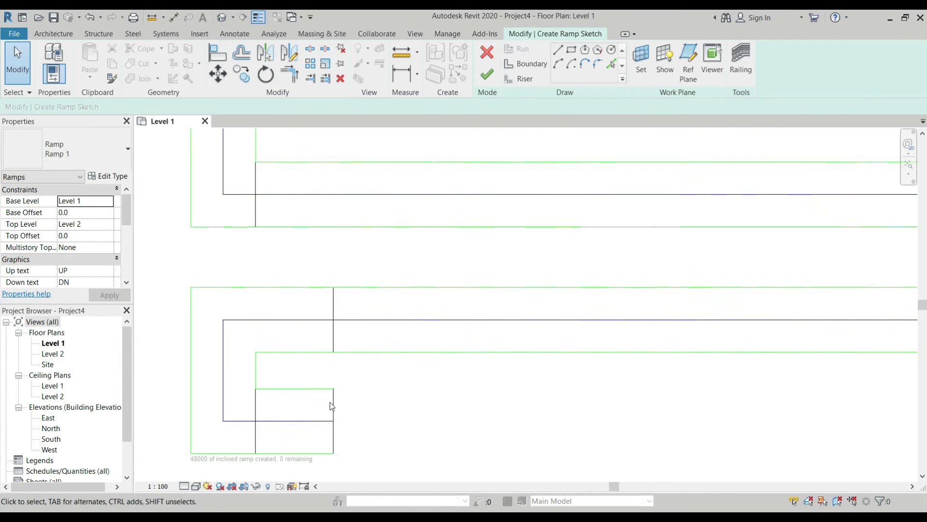
{"action": "scroll", "coordinate": [338, 399], "scroll_direction": "down", "scroll_amount": 3}
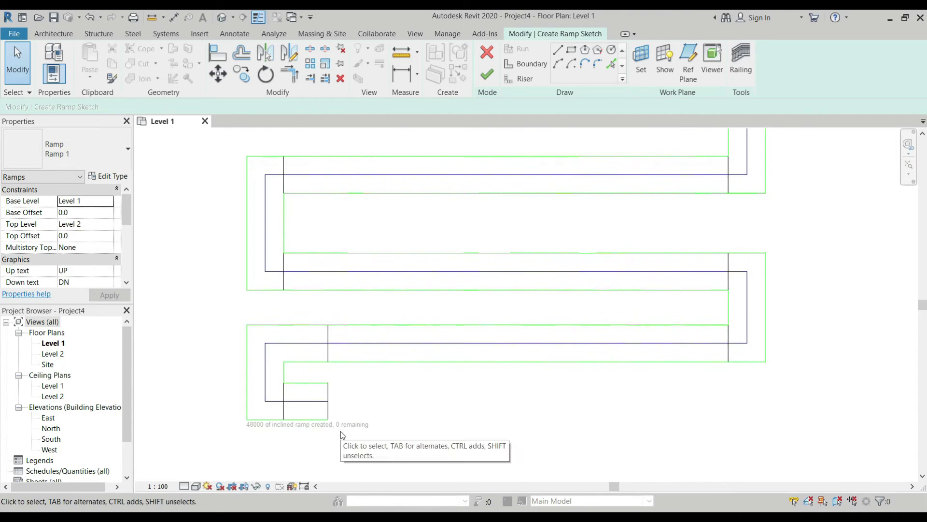
{"action": "scroll", "coordinate": [340, 433], "scroll_direction": "up", "scroll_amount": 2}
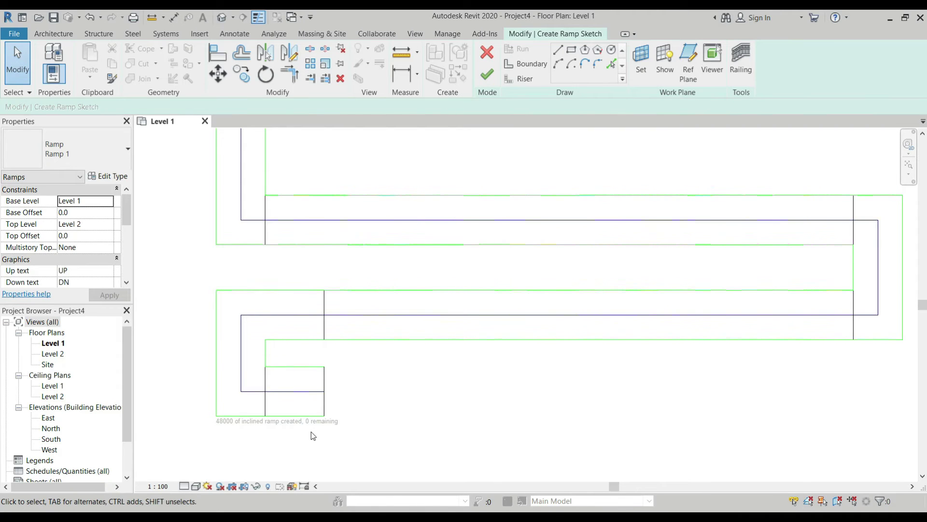
Step: Finish the ramp, inspect it in the default 3D view, then select it in the South elevation
{"action": "left_click", "coordinate": [487, 76]}
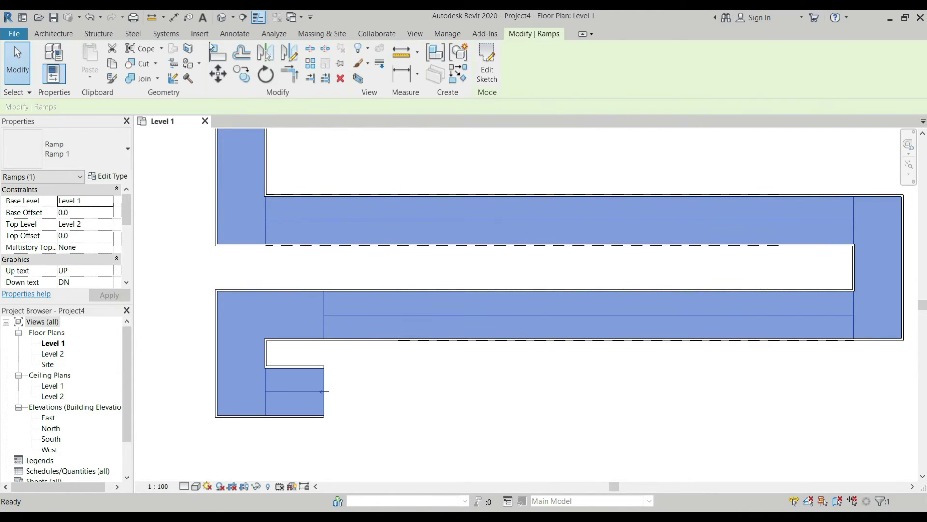
{"action": "left_click", "coordinate": [221, 17]}
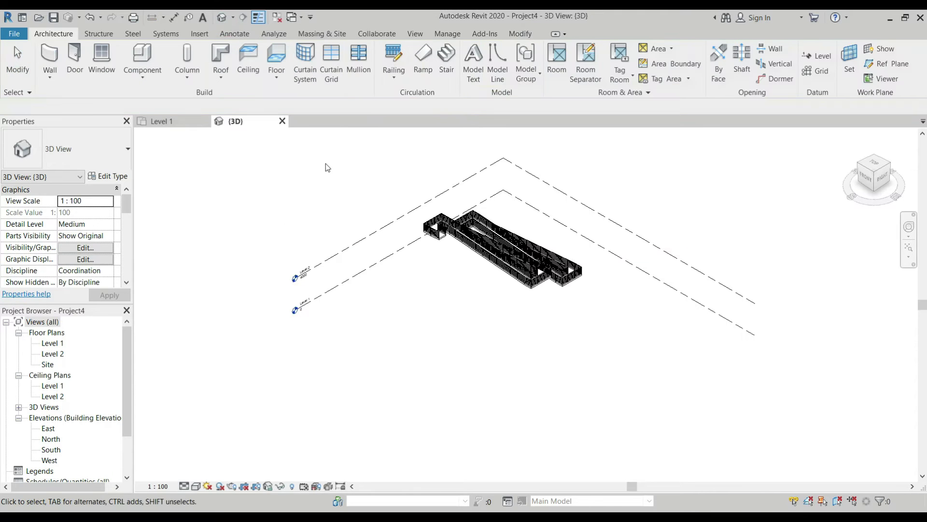
{"action": "scroll", "coordinate": [377, 183], "scroll_direction": "up", "scroll_amount": 4}
{"action": "middle_click_drag", "start_coordinate": [447, 249], "coordinate": [396, 245], "text": "shift"}
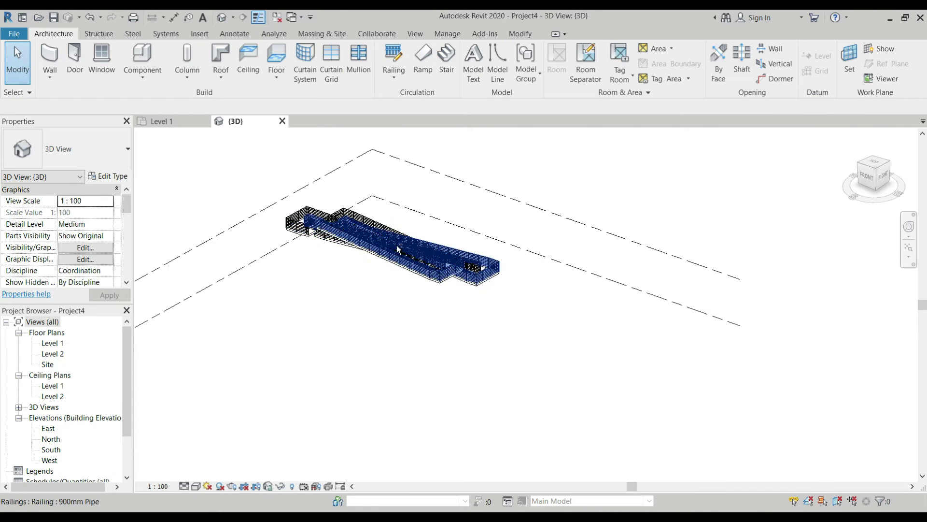
{"action": "double_click", "coordinate": [53, 450]}
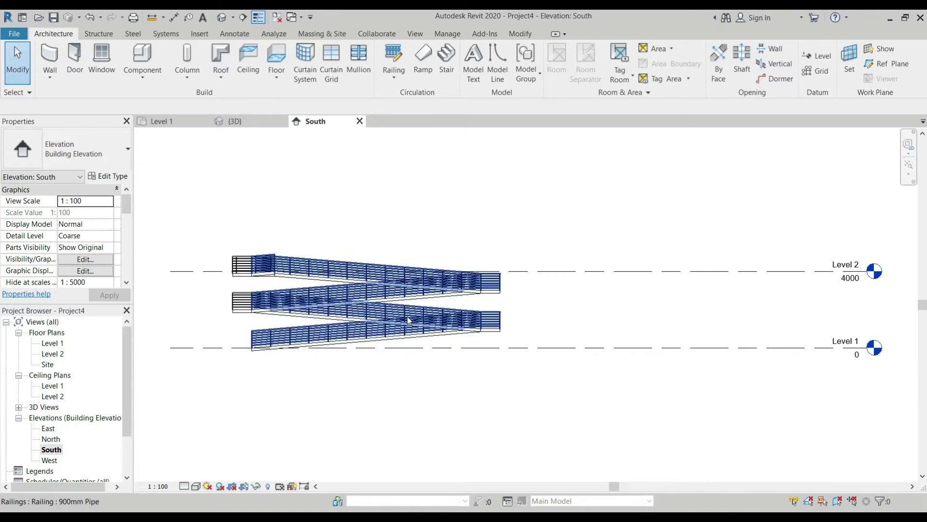
{"action": "left_click", "coordinate": [392, 327]}
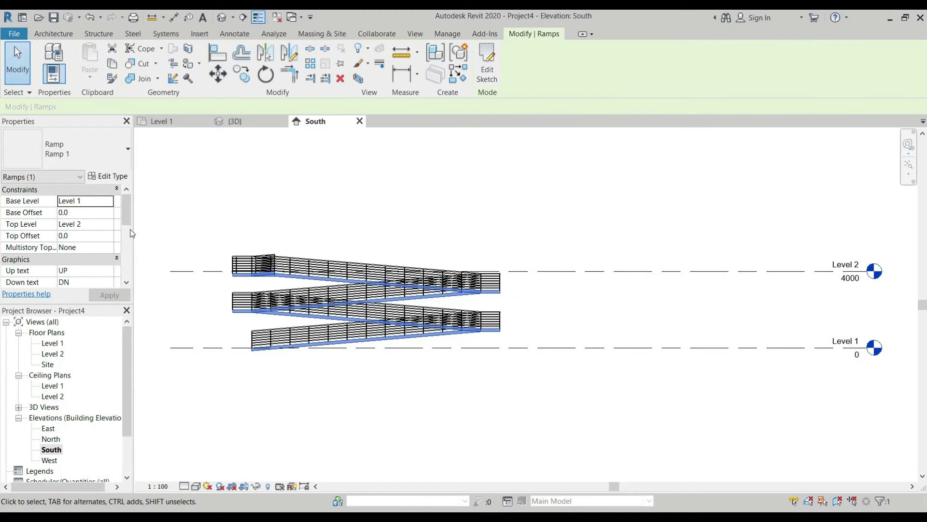
{"action": "left_click", "coordinate": [108, 201]}
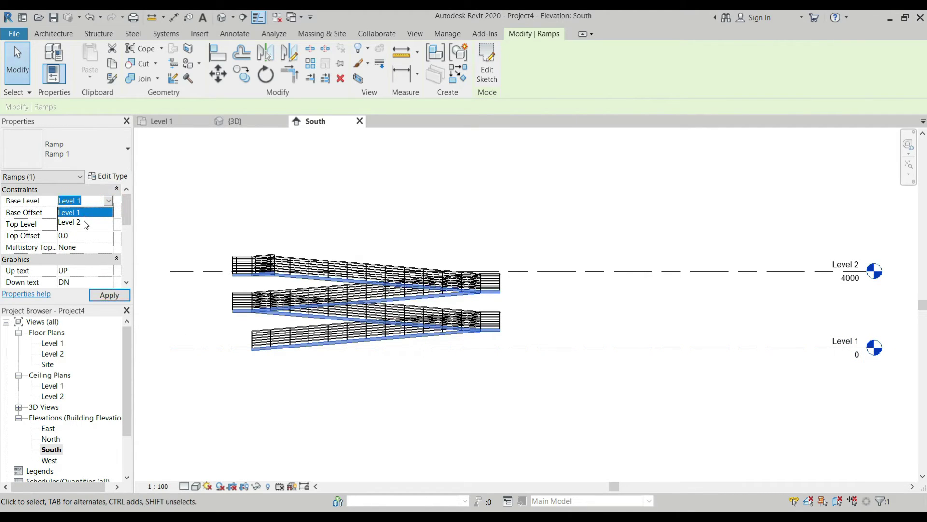
{"action": "left_click", "coordinate": [108, 204]}
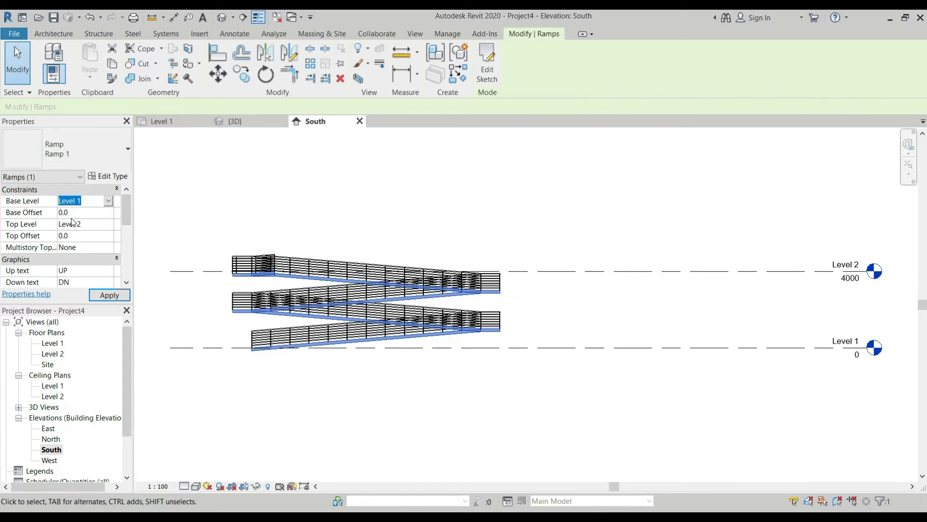
{"action": "key", "text": "Return"}
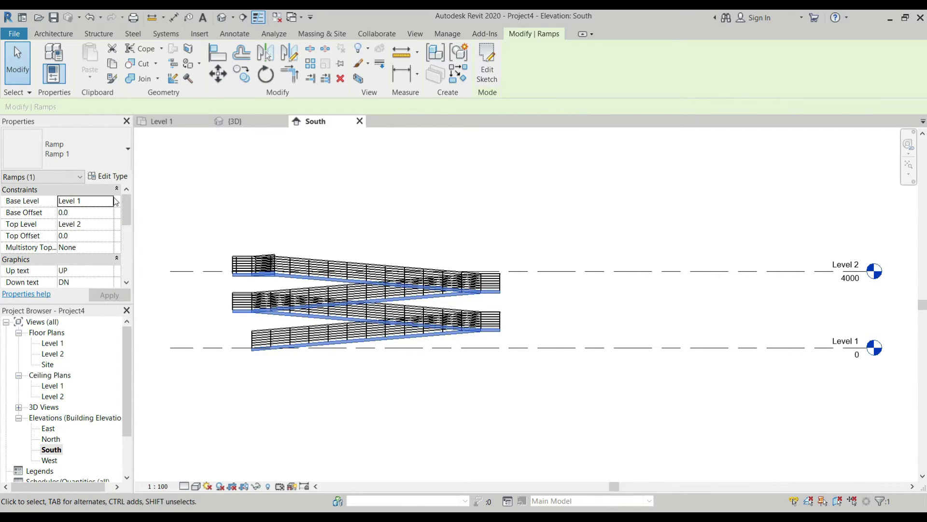
{"action": "left_click", "coordinate": [87, 215]}
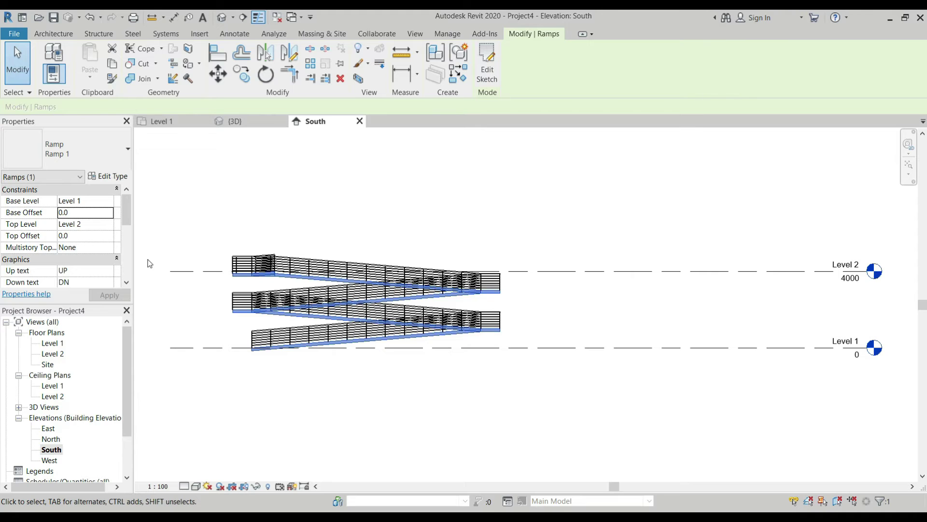
Step: Set the ramp type's Shape to Solid in Type Properties and apply it
{"action": "left_click", "coordinate": [109, 177]}
{"action": "left_click_drag", "start_coordinate": [168, 71], "coordinate": [598, 78]}
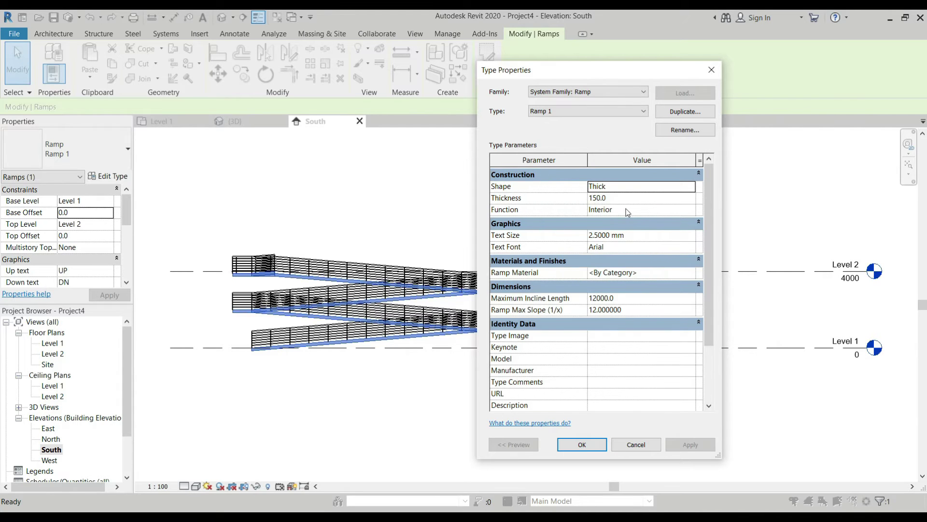
{"action": "left_click", "coordinate": [623, 187]}
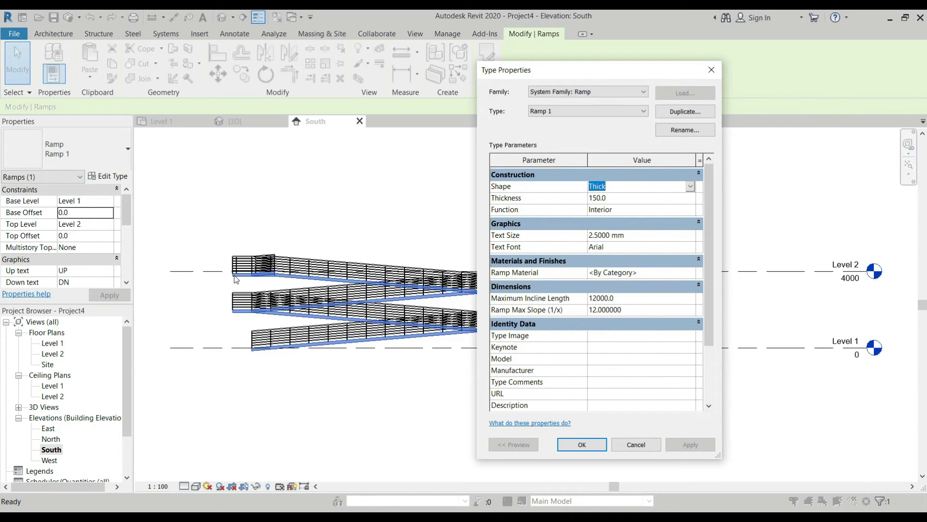
{"action": "left_click", "coordinate": [691, 186]}
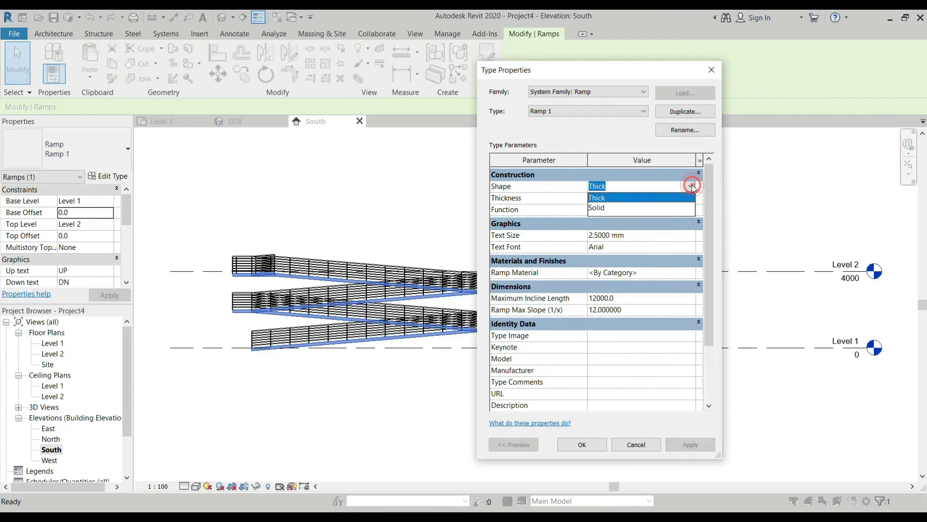
{"action": "left_click", "coordinate": [627, 208]}
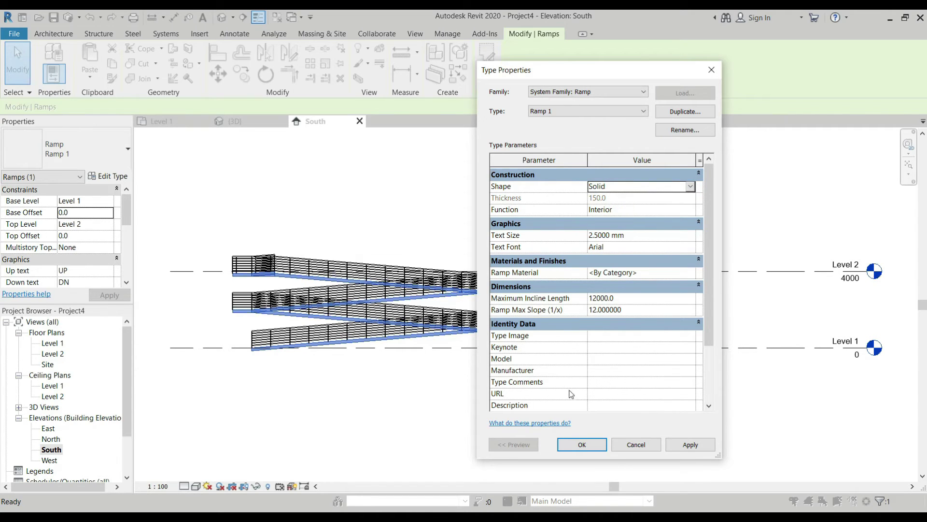
{"action": "left_click", "coordinate": [691, 445]}
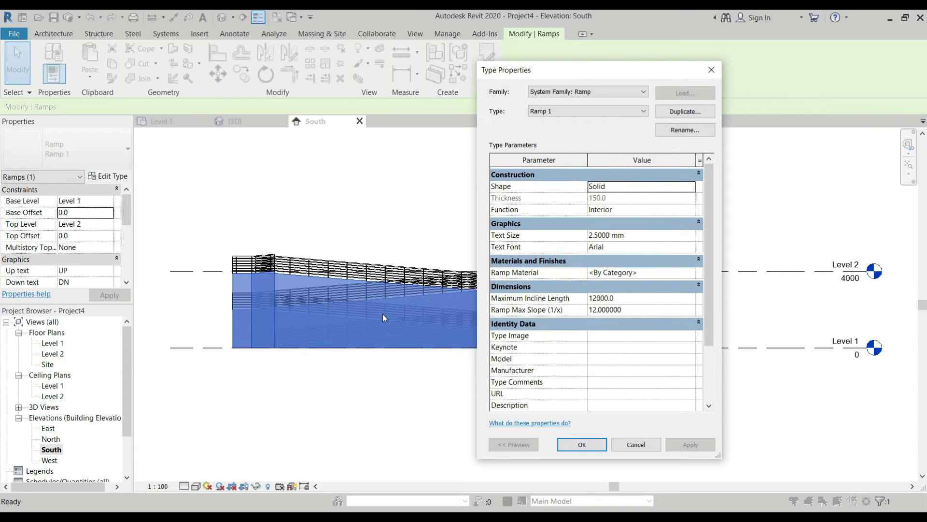
Step: Switch the ramp Shape back to Thick with 150.0 thickness and apply
{"action": "left_click", "coordinate": [690, 186]}
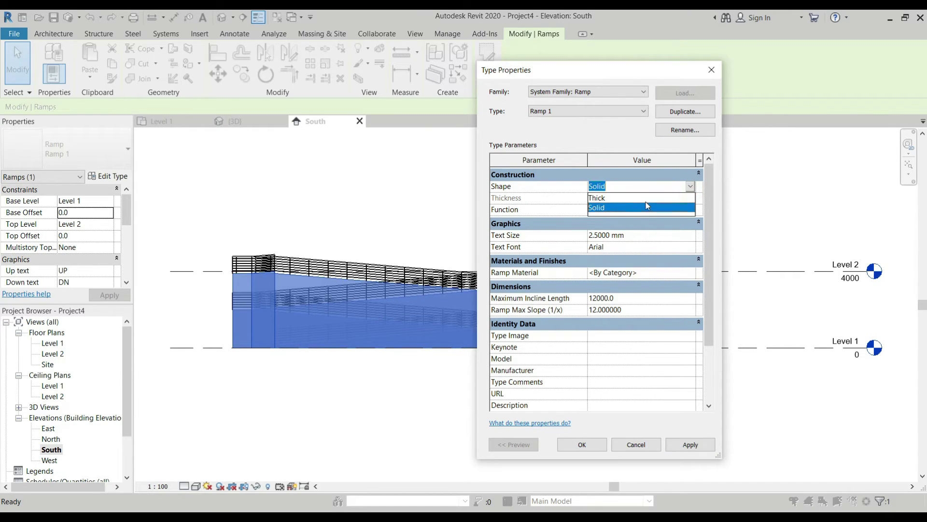
{"action": "left_click", "coordinate": [636, 198]}
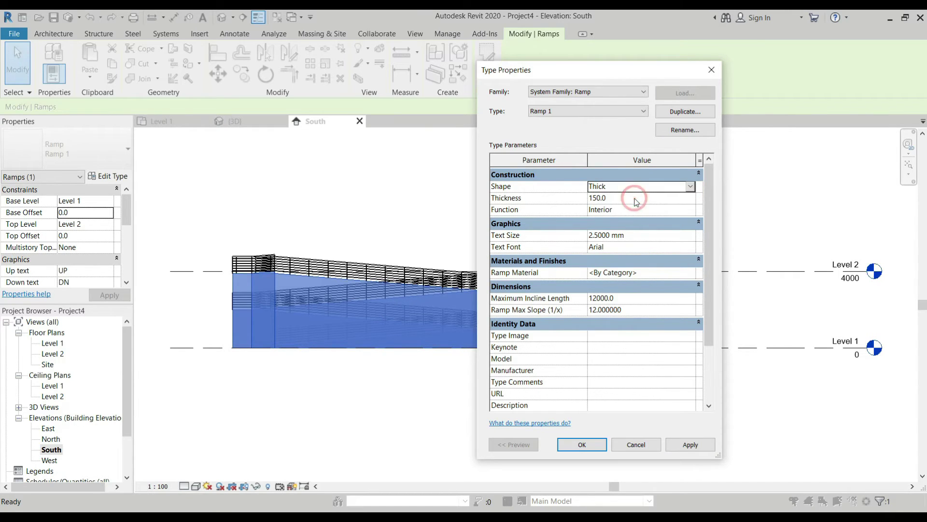
{"action": "left_click", "coordinate": [695, 444]}
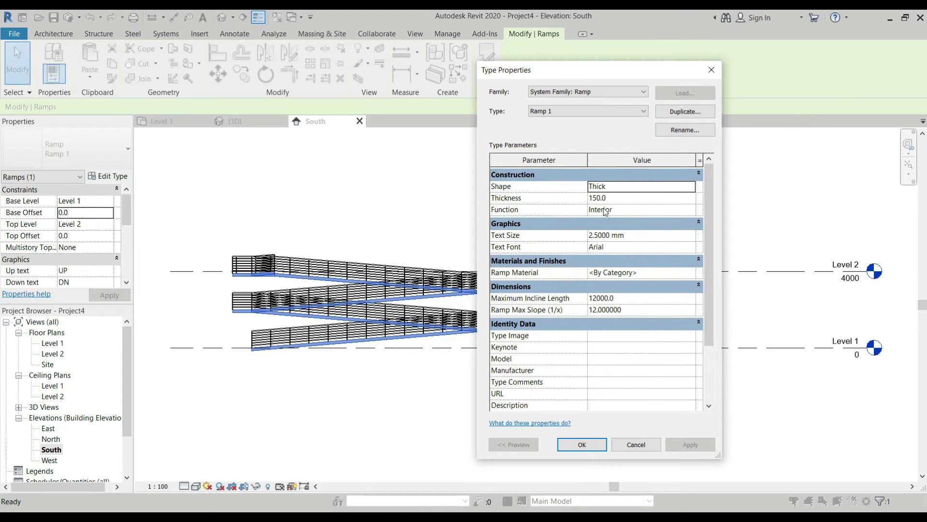
{"action": "left_click", "coordinate": [637, 210]}
{"action": "left_click", "coordinate": [690, 210]}
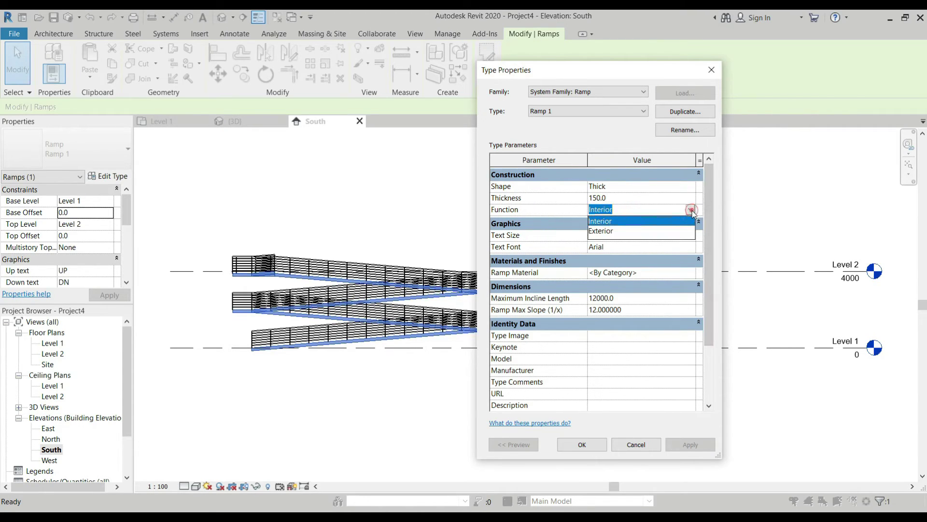
{"action": "left_click", "coordinate": [691, 211]}
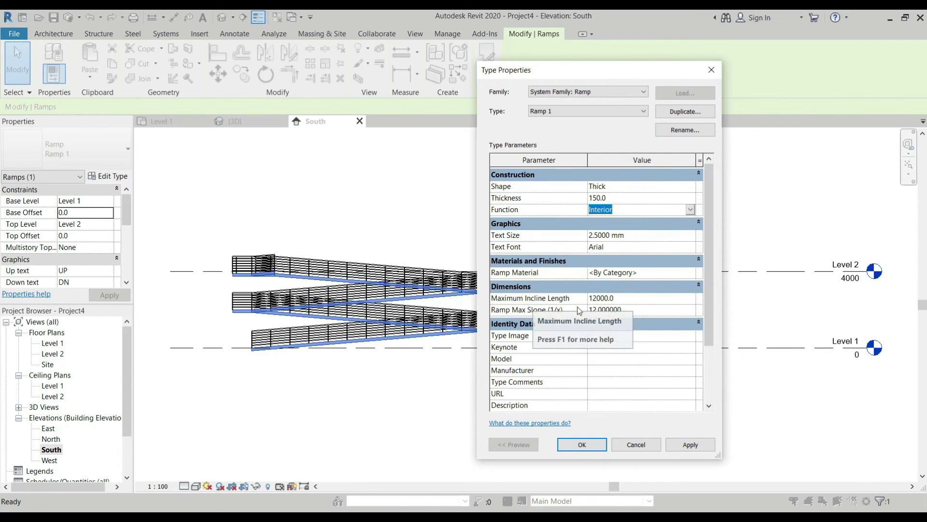
Step: Replace Maximum Incline Length 12000.0 with 6000 and confirm with OK
{"action": "left_click", "coordinate": [626, 299]}
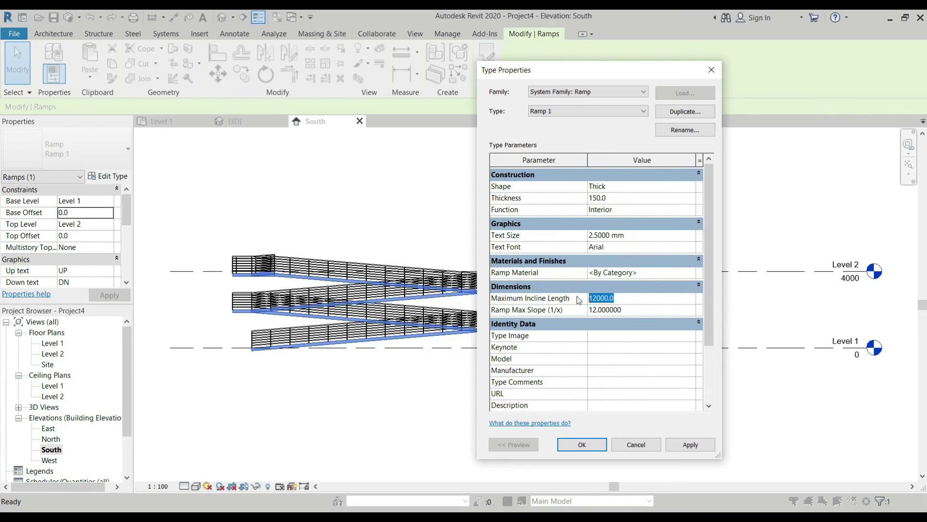
{"action": "left_click", "coordinate": [631, 298]}
{"action": "left_click_drag", "start_coordinate": [630, 298], "coordinate": [586, 298]}
{"action": "type", "text": "6000"}
{"action": "left_click", "coordinate": [582, 445]}
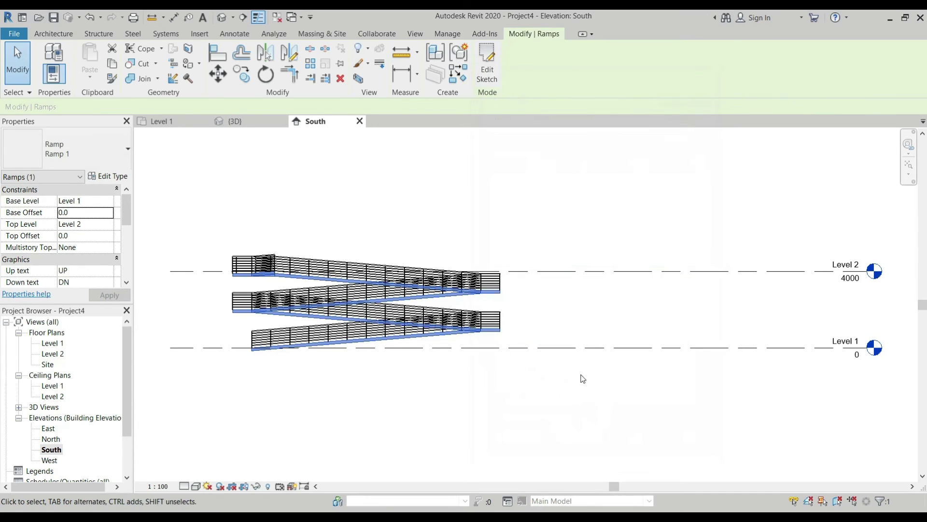
Step: On the Level 1 floor plan, start a new ramp from Architecture > Ramp
{"action": "left_click", "coordinate": [164, 121]}
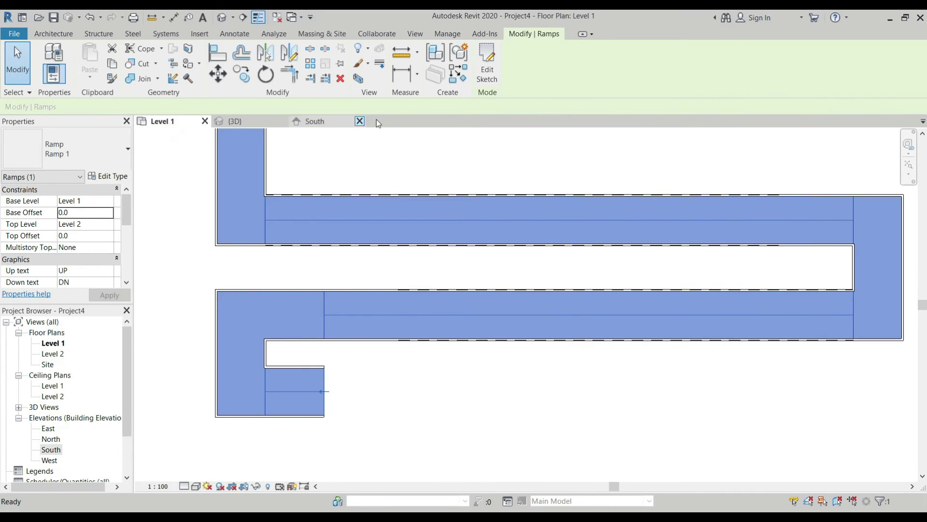
{"action": "left_click", "coordinate": [54, 33]}
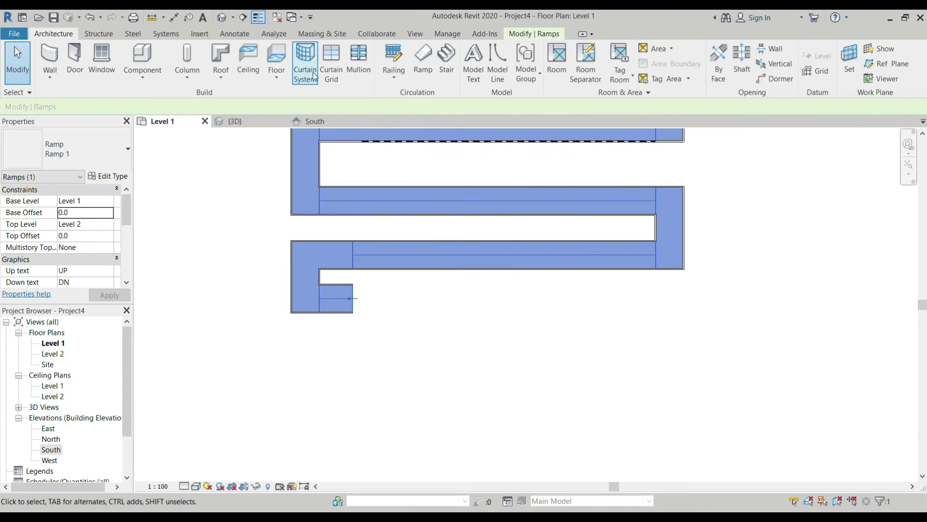
{"action": "left_click", "coordinate": [423, 60]}
{"action": "scroll", "coordinate": [477, 139], "scroll_direction": "down", "scroll_amount": 2}
Step: Sketch two 6000 runs with a turn below the first ramp and finish the ramp
{"action": "left_click", "coordinate": [353, 304]}
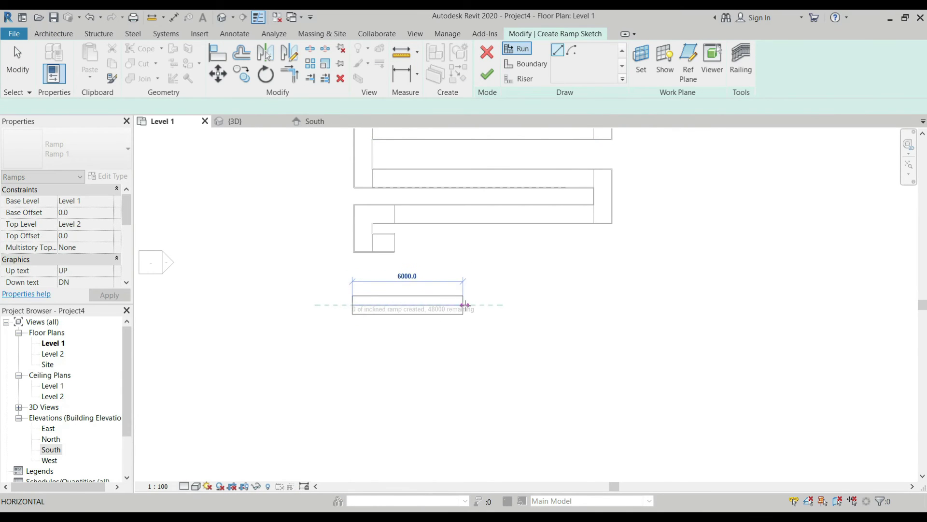
{"action": "left_click", "coordinate": [463, 305]}
{"action": "scroll", "coordinate": [464, 305], "scroll_direction": "up", "scroll_amount": 5}
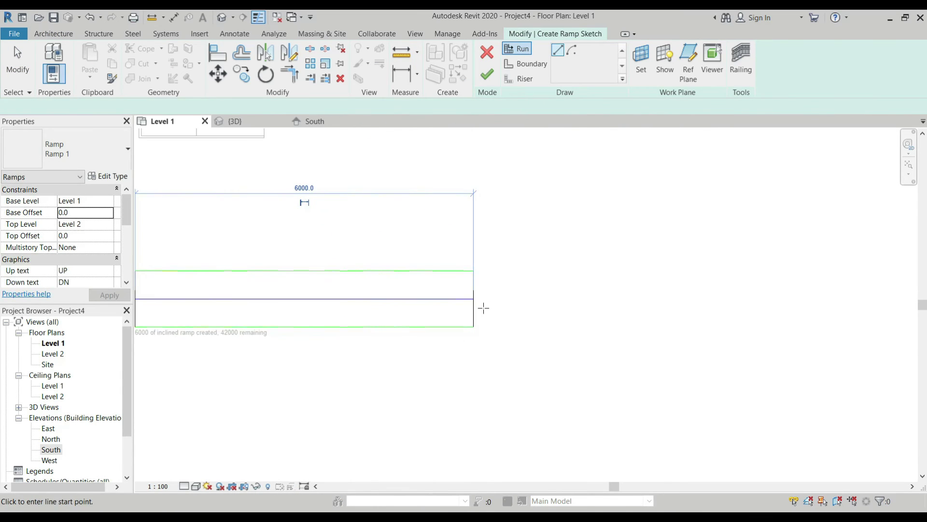
{"action": "scroll", "coordinate": [483, 308], "scroll_direction": "down", "scroll_amount": 4}
{"action": "scroll", "coordinate": [488, 314], "scroll_direction": "up", "scroll_amount": 2}
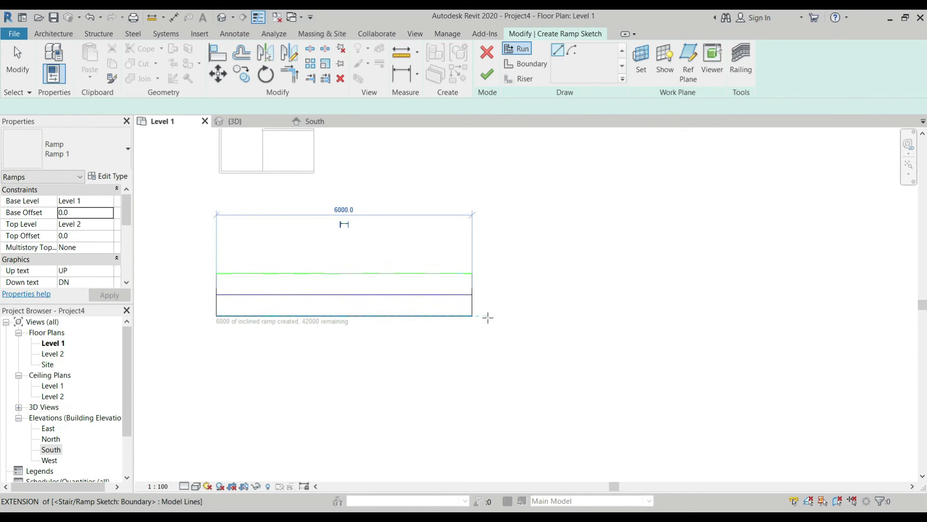
{"action": "scroll", "coordinate": [504, 315], "scroll_direction": "down", "scroll_amount": 1}
{"action": "left_click", "coordinate": [483, 342]}
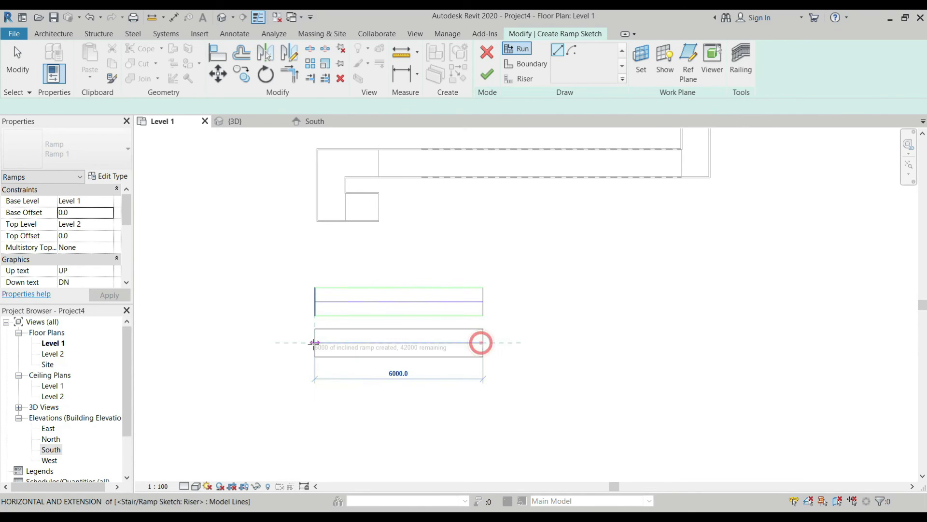
{"action": "left_click", "coordinate": [313, 344]}
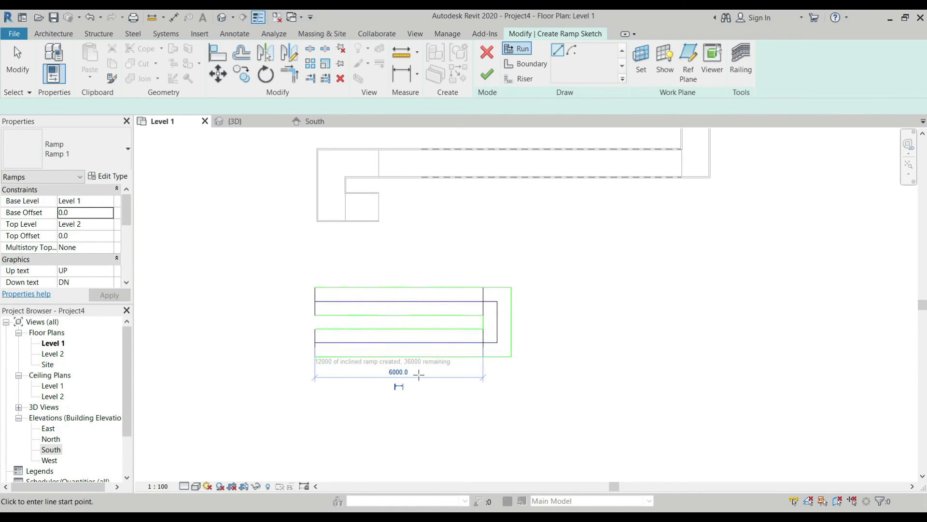
{"action": "left_click", "coordinate": [485, 85]}
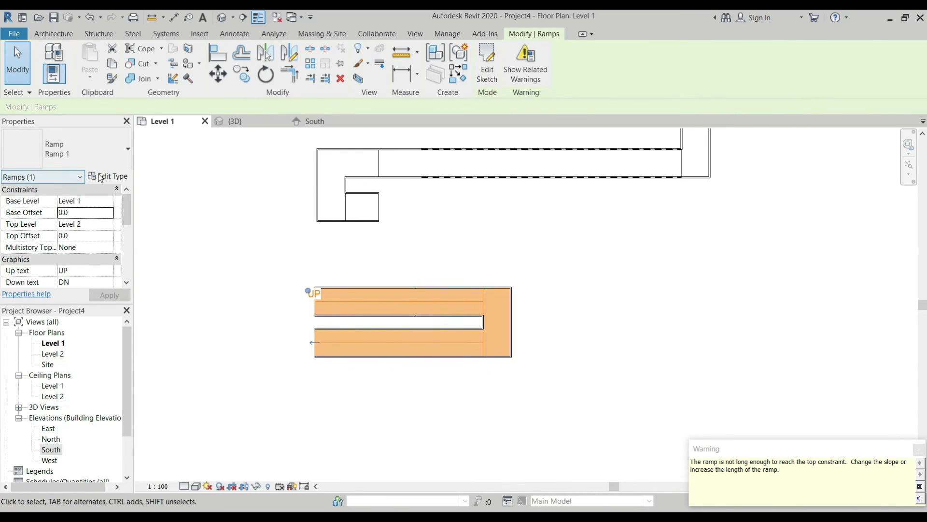
Step: Change Ramp Max Slope (1/x) from 12 to 8, confirm with OK, and zoom to check
{"action": "left_click", "coordinate": [102, 177]}
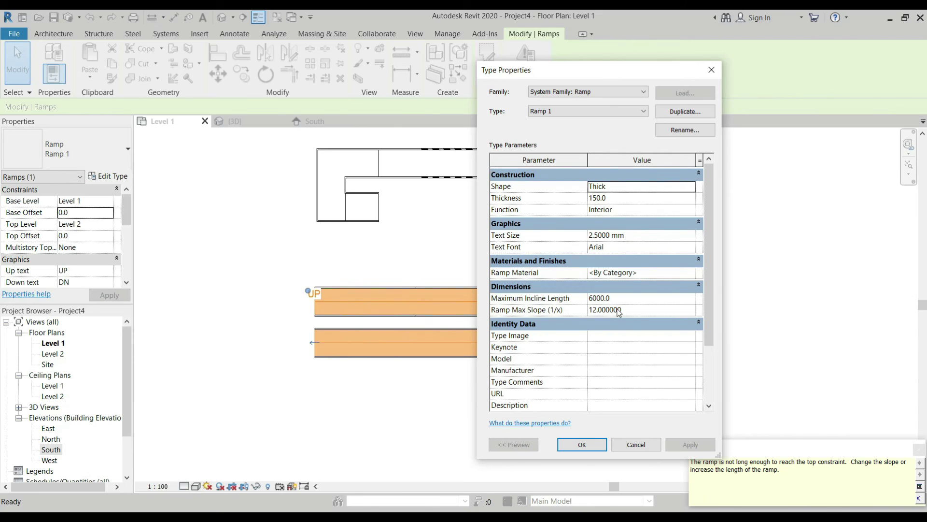
{"action": "left_click", "coordinate": [635, 310]}
{"action": "double_click", "coordinate": [632, 311]}
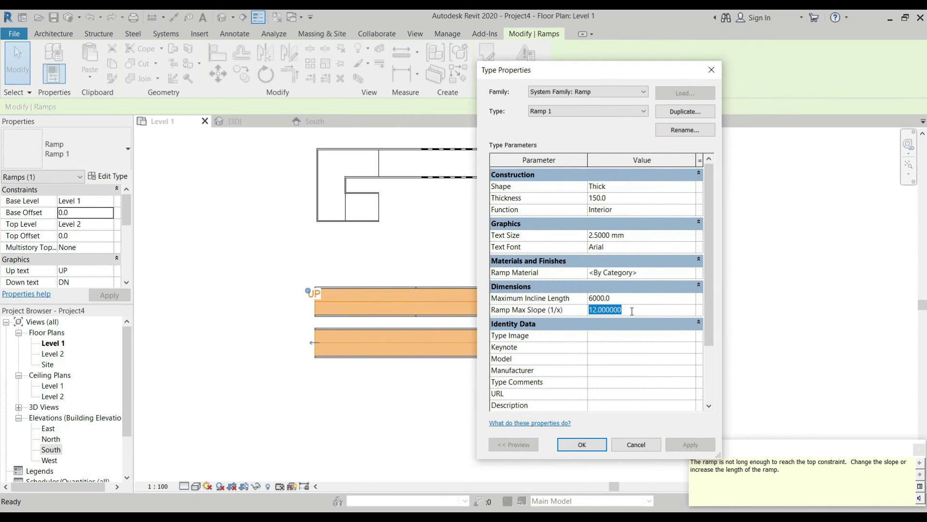
{"action": "type", "text": "8"}
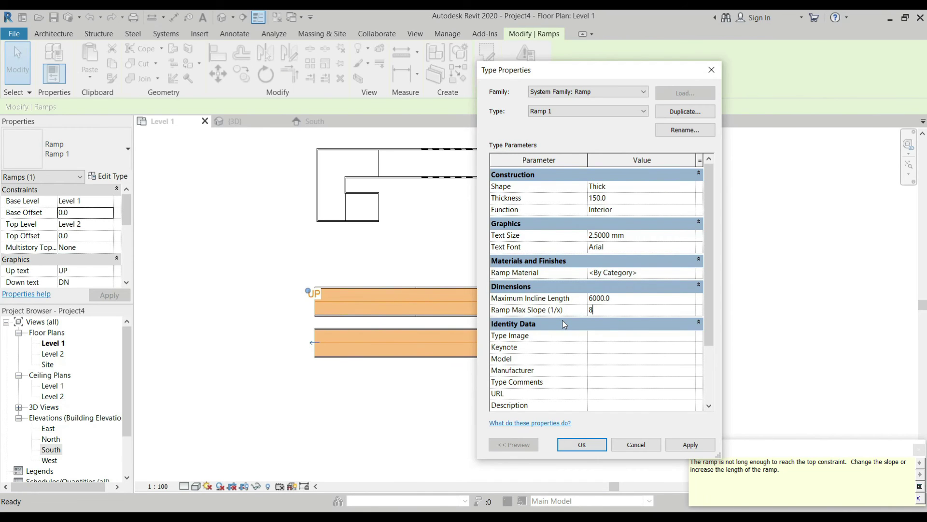
{"action": "left_click", "coordinate": [576, 312]}
{"action": "scroll", "coordinate": [648, 358], "scroll_direction": "down", "scroll_amount": 1}
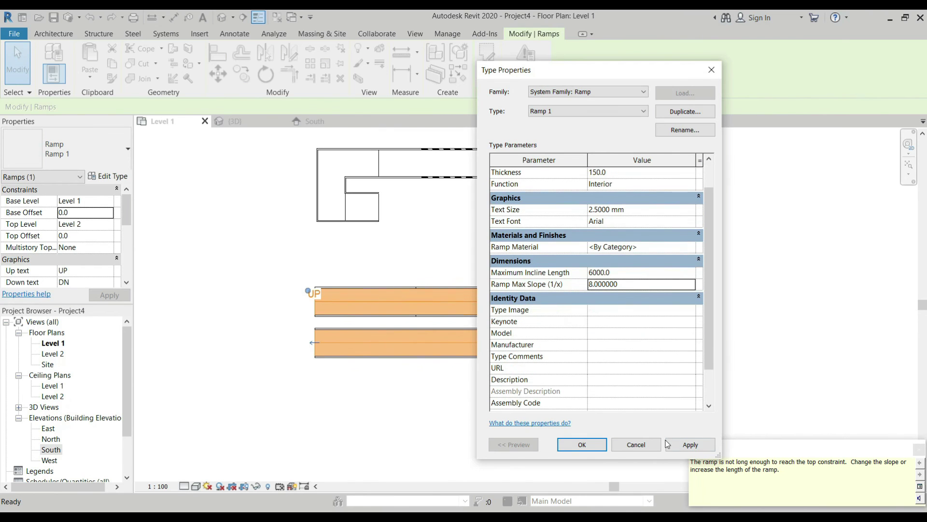
{"action": "left_click", "coordinate": [584, 445]}
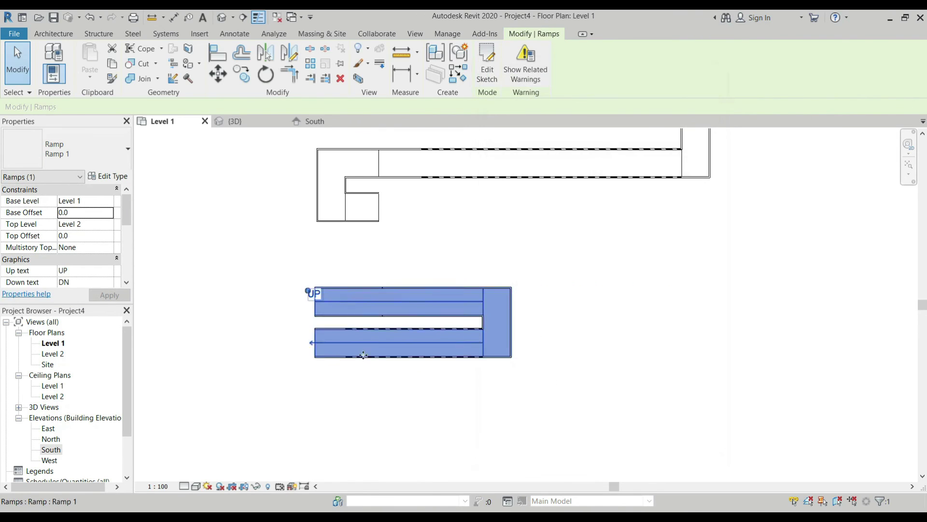
{"action": "scroll", "coordinate": [372, 356], "scroll_direction": "down", "scroll_amount": 4}
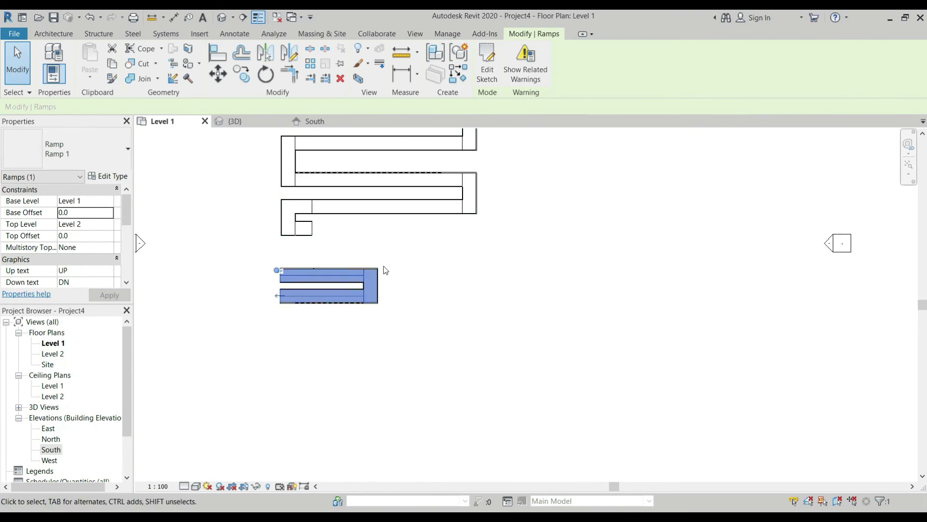
{"action": "scroll", "coordinate": [384, 269], "scroll_direction": "down", "scroll_amount": 3}
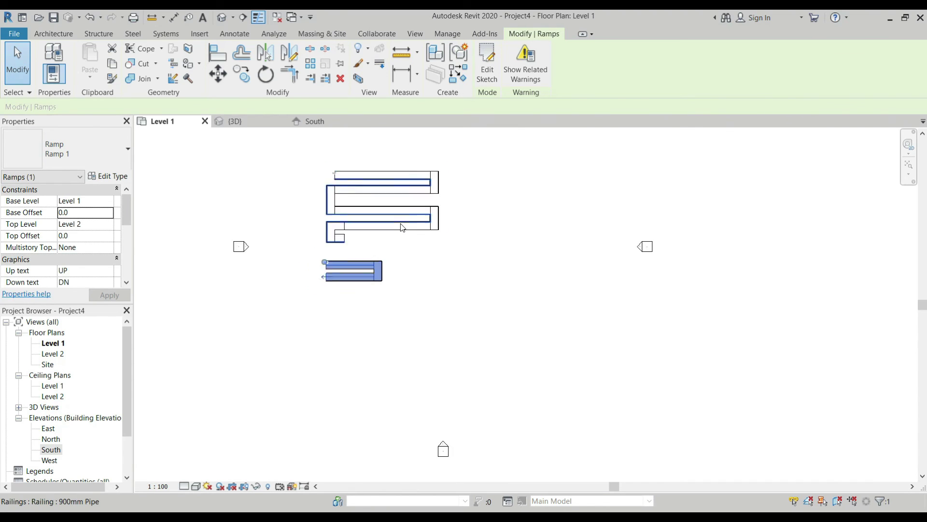
{"action": "scroll", "coordinate": [403, 172], "scroll_direction": "up", "scroll_amount": 5}
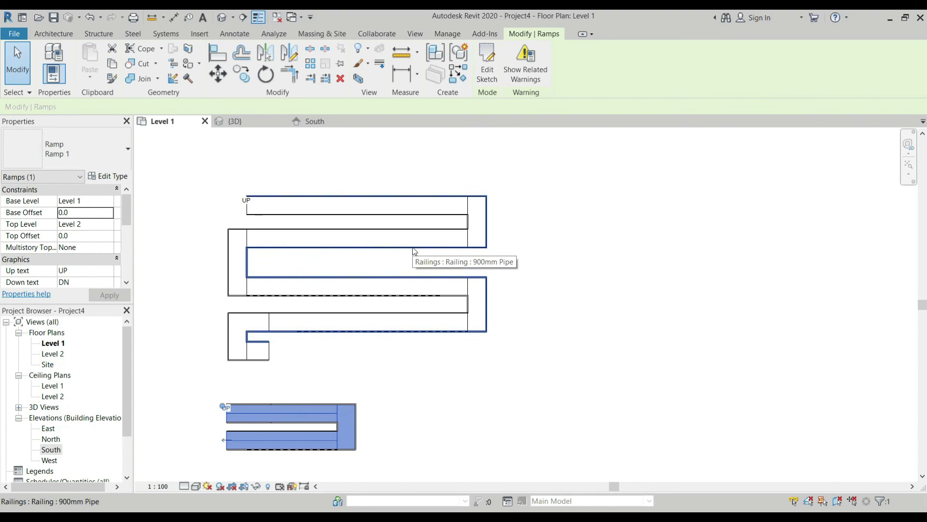